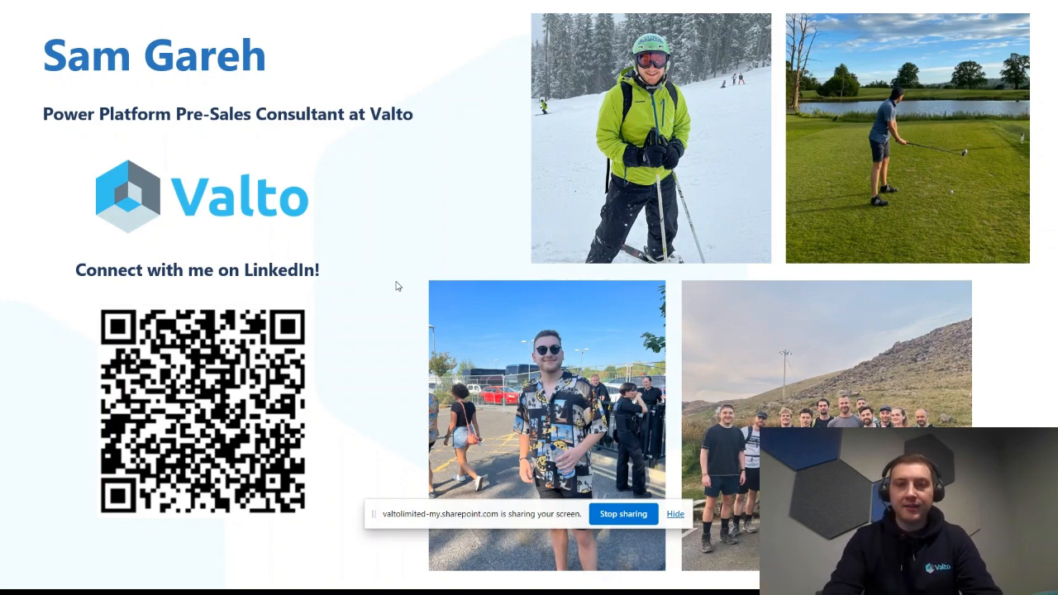
# Advance to the Key Takeaways slide and bring up the Task View window overview
pyautogui.press('Right')
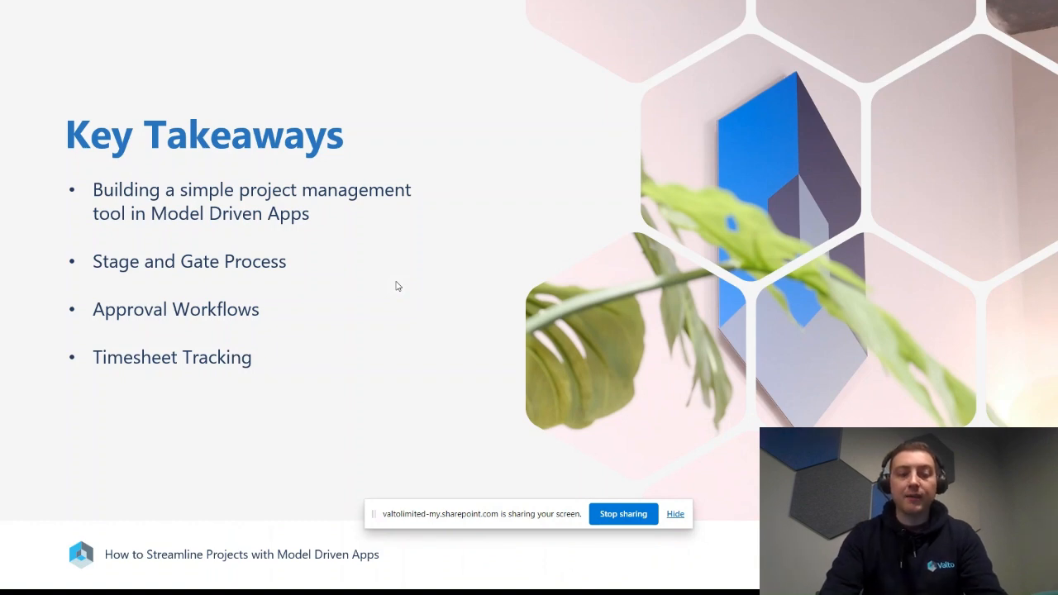
pyautogui.press('super+Tab')
# Switch to the Dynamics 365 browser window showing the All Active Projects list
pyautogui.click(198, 324)
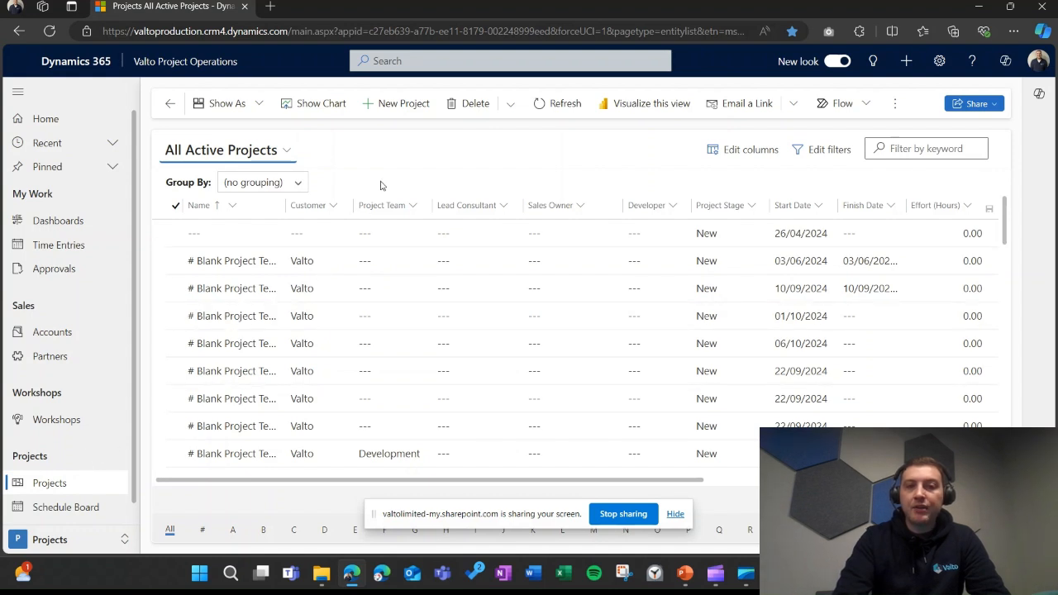
pyautogui.click(398, 105)
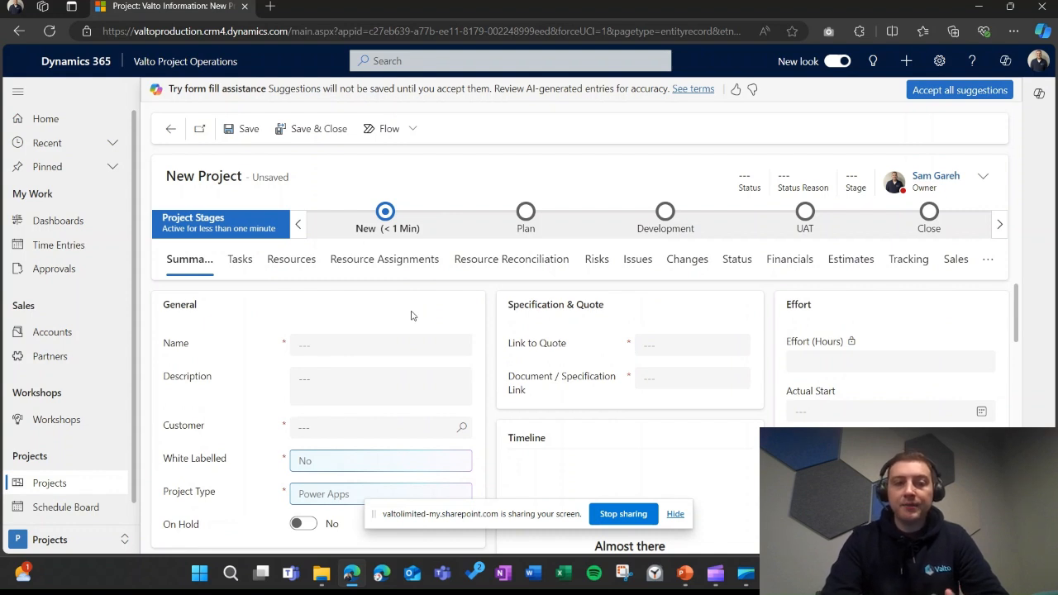
pyautogui.scroll(-1, 412, 316)
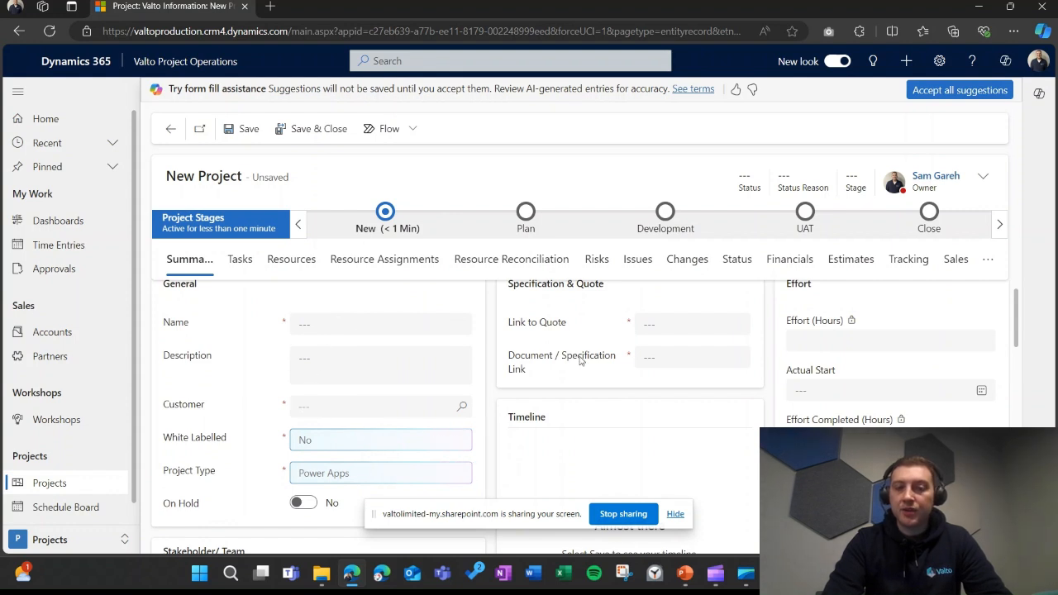
pyautogui.scroll(1, 675, 320)
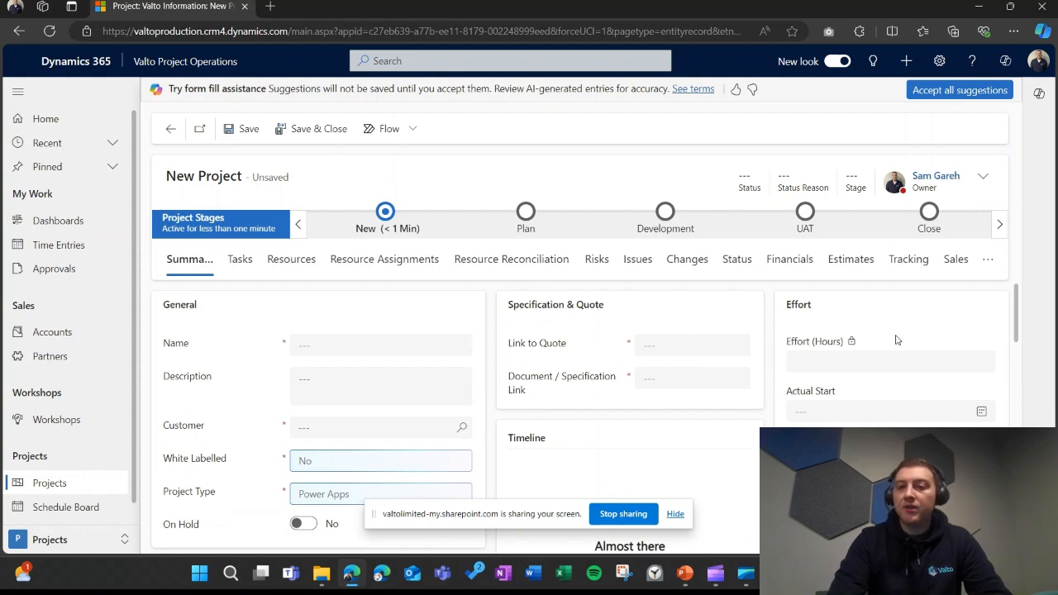
pyautogui.scroll(-1, 897, 340)
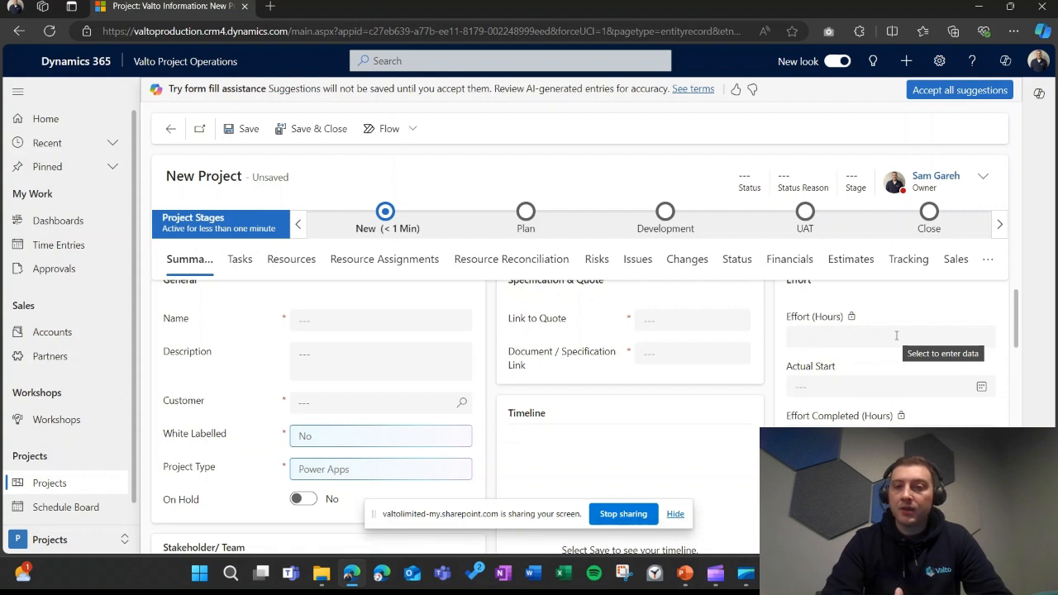
pyautogui.scroll(-5, 896, 336)
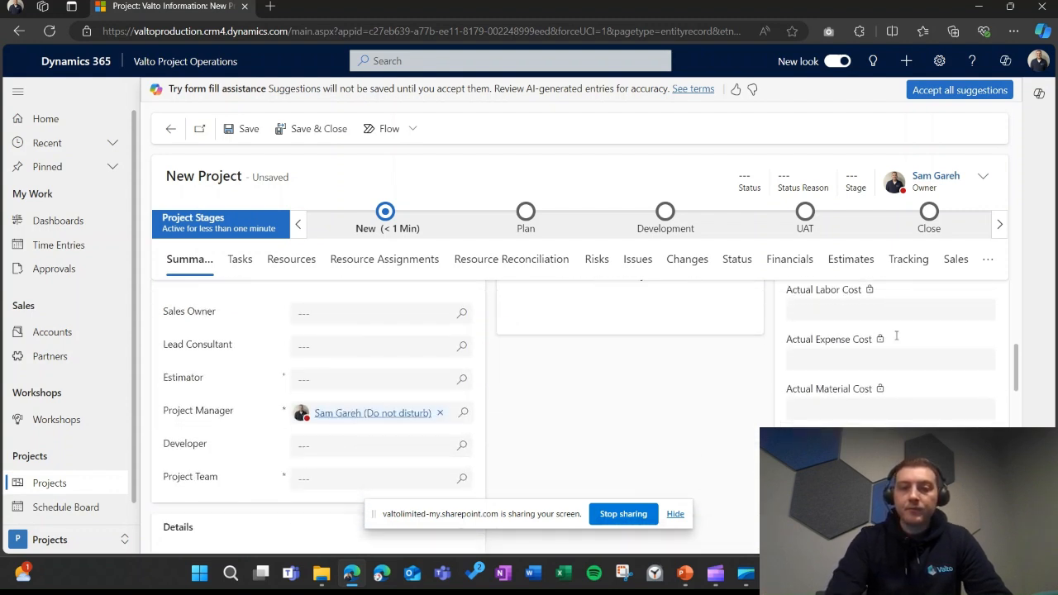
pyautogui.scroll(3, 653, 377)
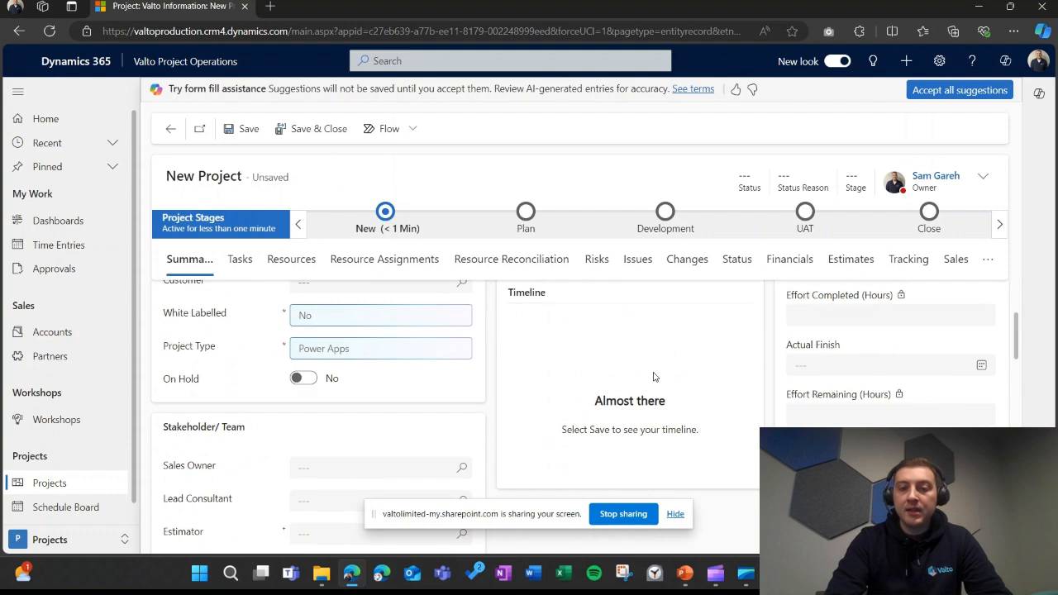
pyautogui.scroll(1, 653, 377)
pyautogui.scroll(-1, 653, 377)
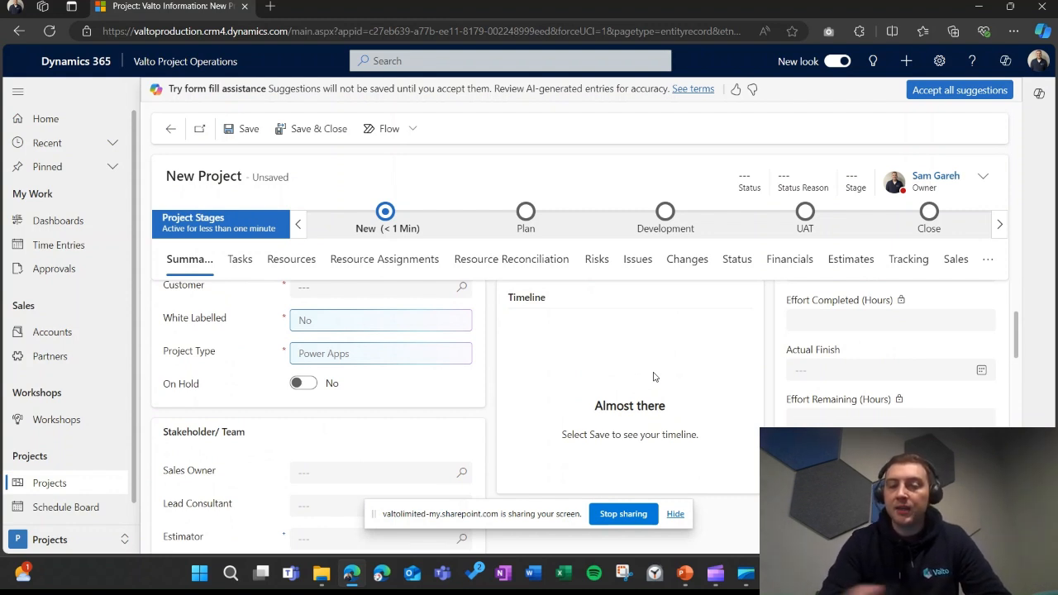
pyautogui.scroll(-2, 653, 377)
pyautogui.scroll(-1, 437, 331)
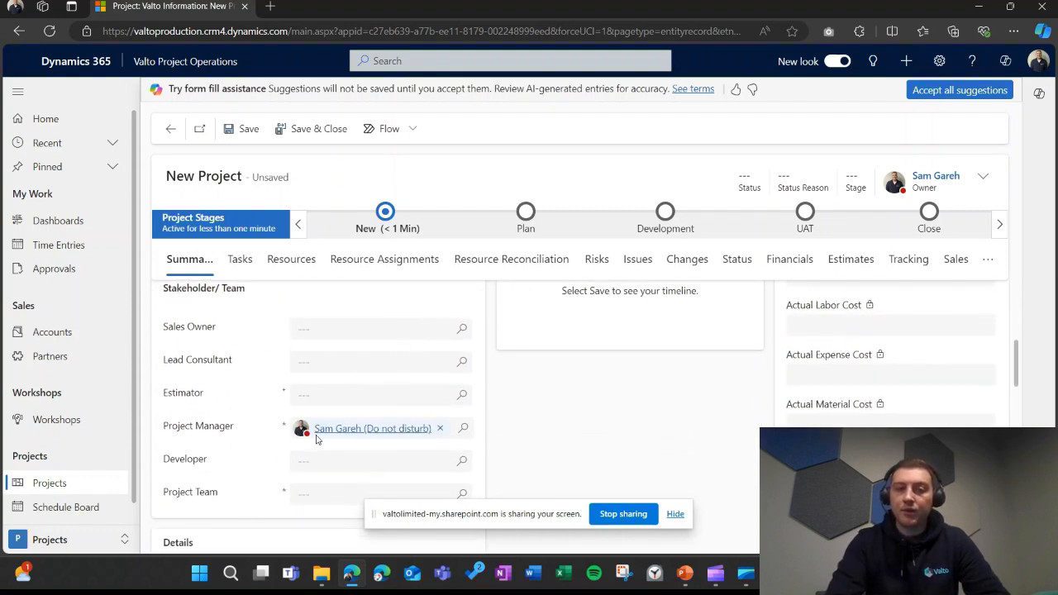
pyautogui.scroll(-2, 377, 382)
pyautogui.scroll(-1, 342, 337)
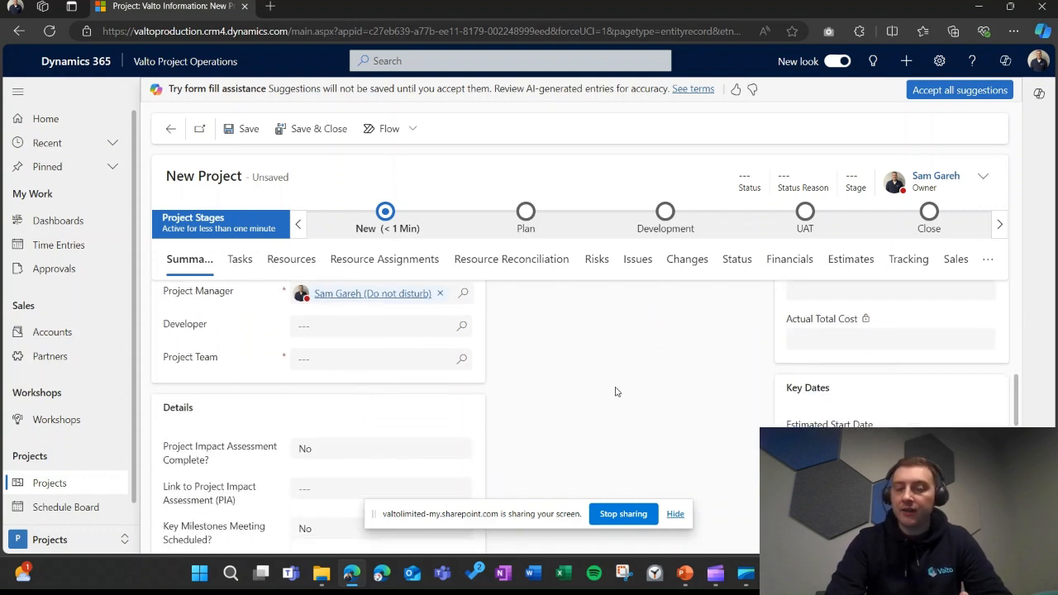
pyautogui.scroll(3, 615, 392)
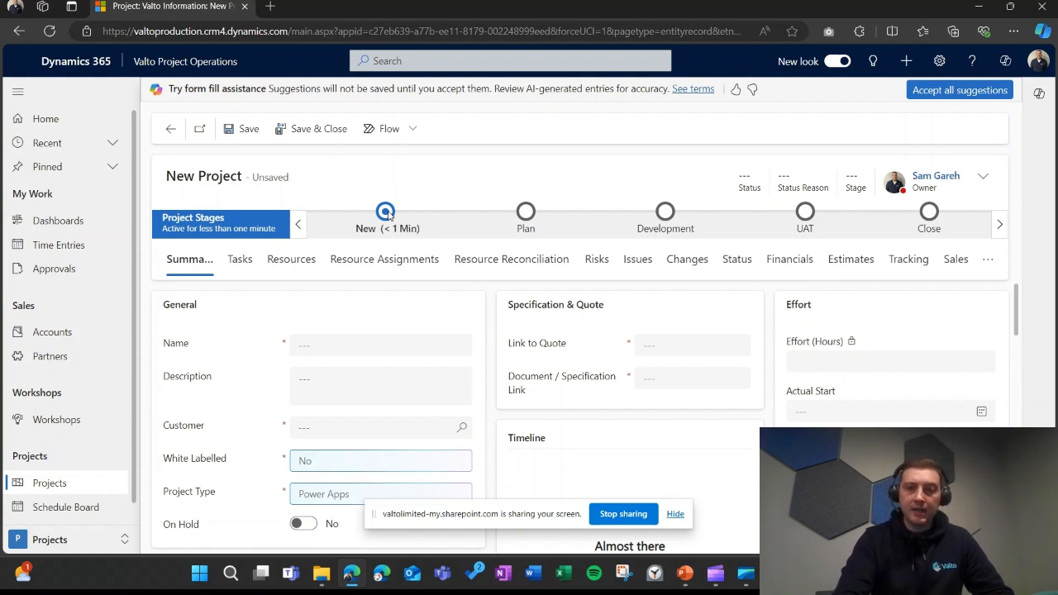
pyautogui.click(386, 213)
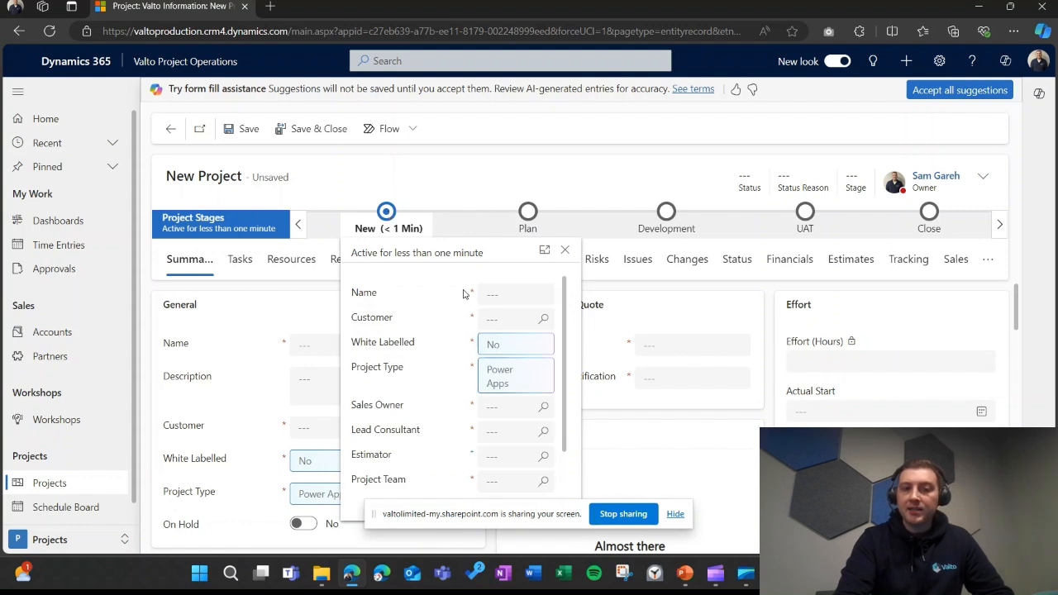
pyautogui.scroll(-1, 468, 364)
pyautogui.scroll(-1, 467, 364)
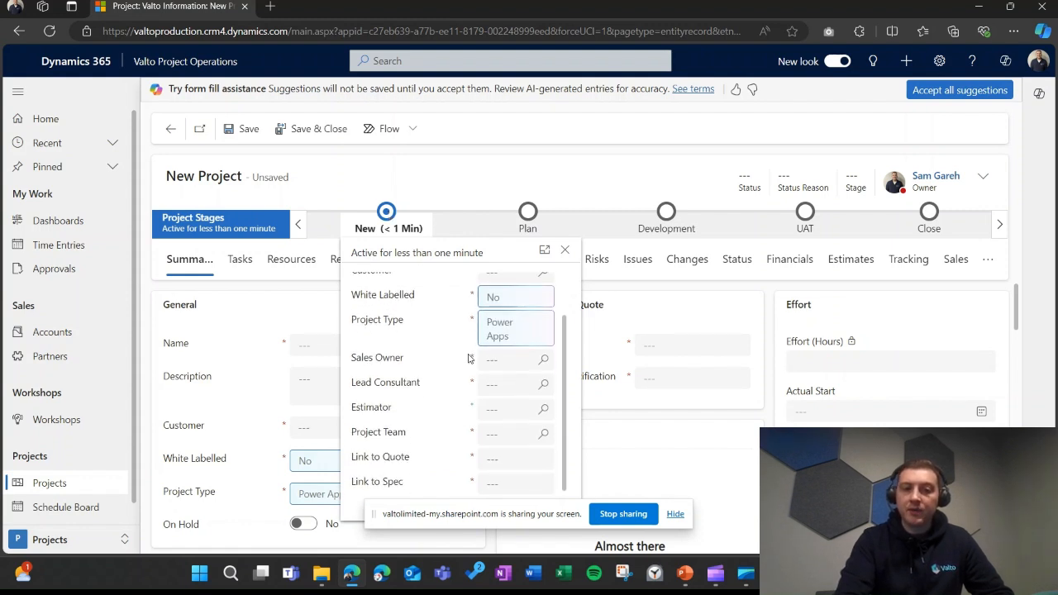
pyautogui.scroll(2, 468, 358)
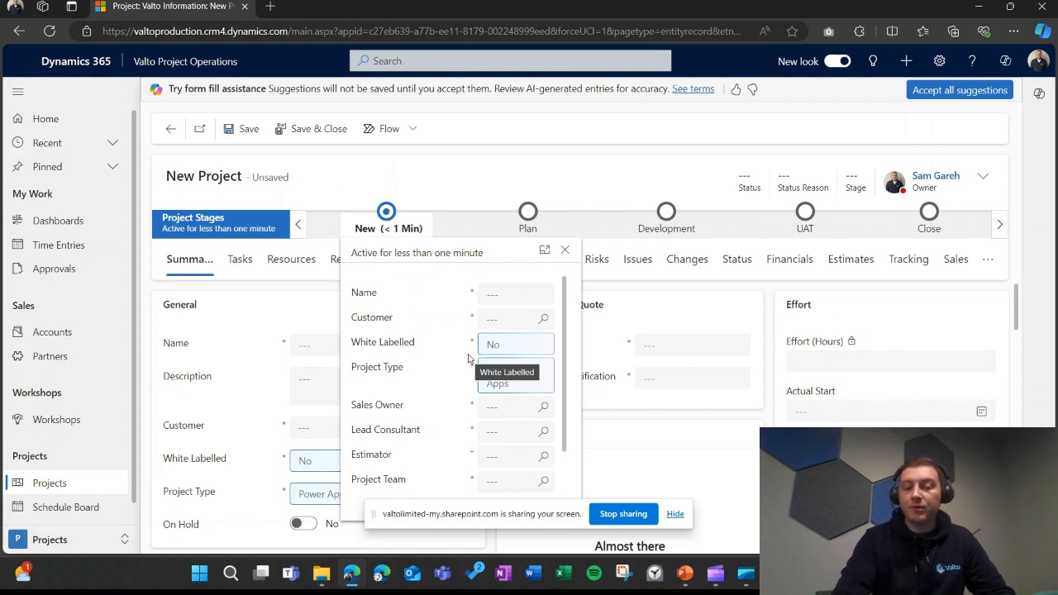
pyautogui.scroll(-1, 449, 342)
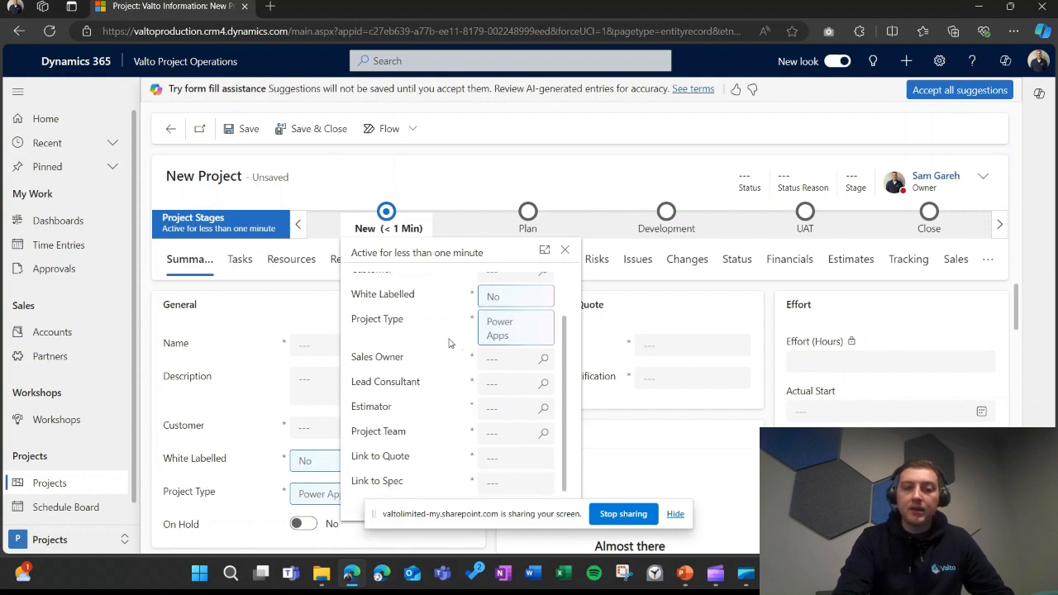
pyautogui.scroll(1, 449, 342)
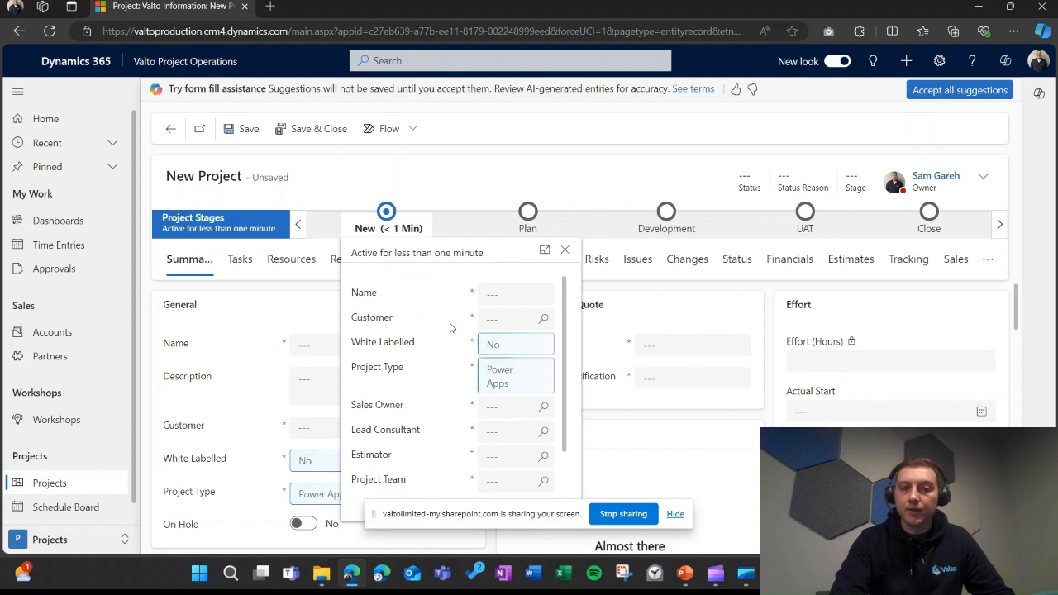
pyautogui.scroll(-1, 451, 323)
pyautogui.scroll(-1, 451, 323)
pyautogui.scroll(-1, 451, 323)
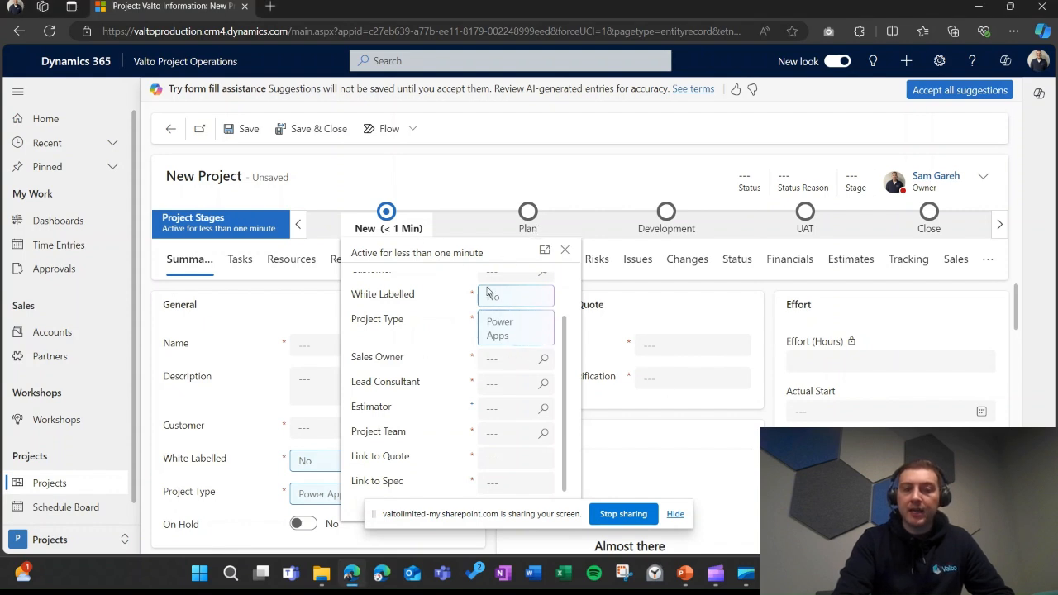
pyautogui.click(473, 191)
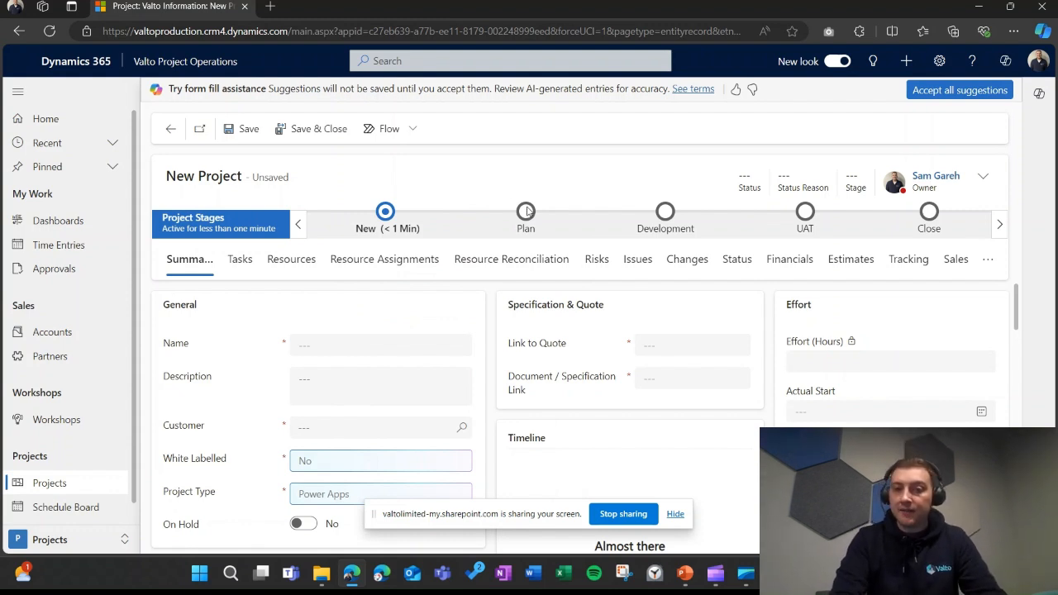
pyautogui.click(526, 212)
pyautogui.scroll(-2, 602, 320)
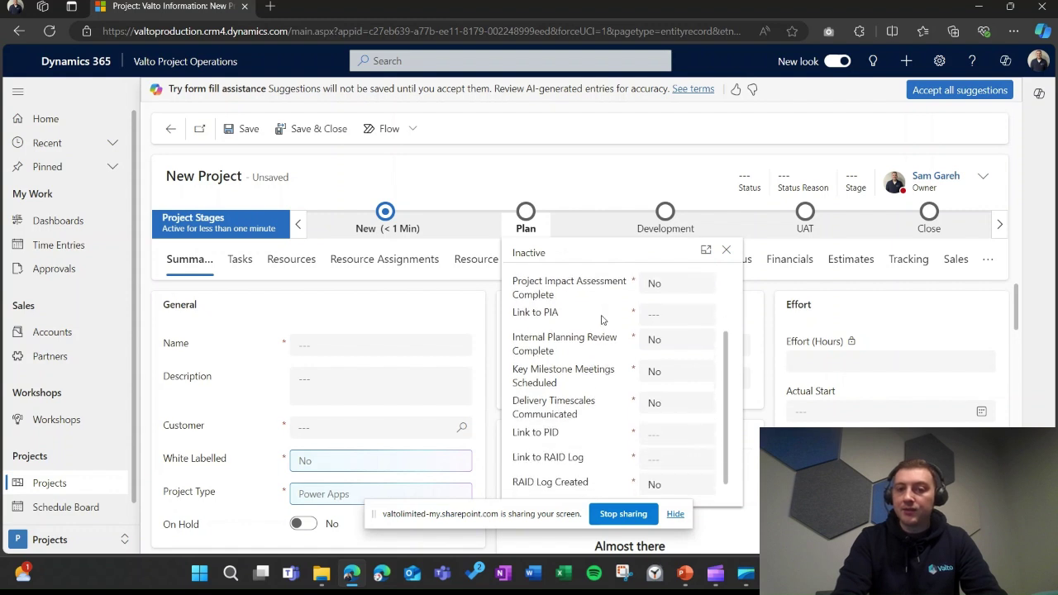
pyautogui.click(602, 183)
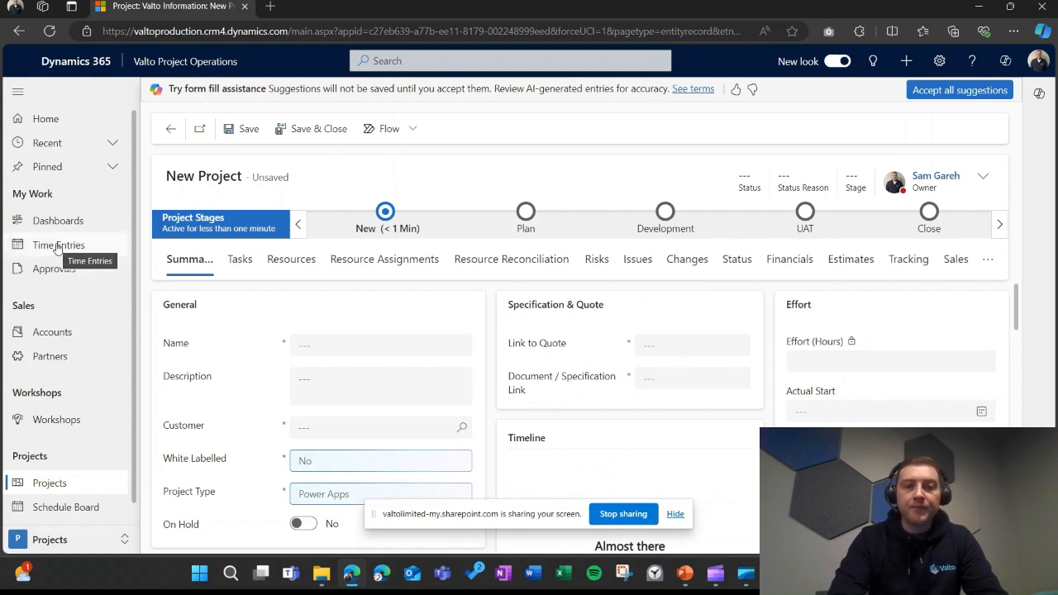
# Go to Time Entries, discarding the unsaved project in the Unsaved changes dialog
pyautogui.click(57, 248)
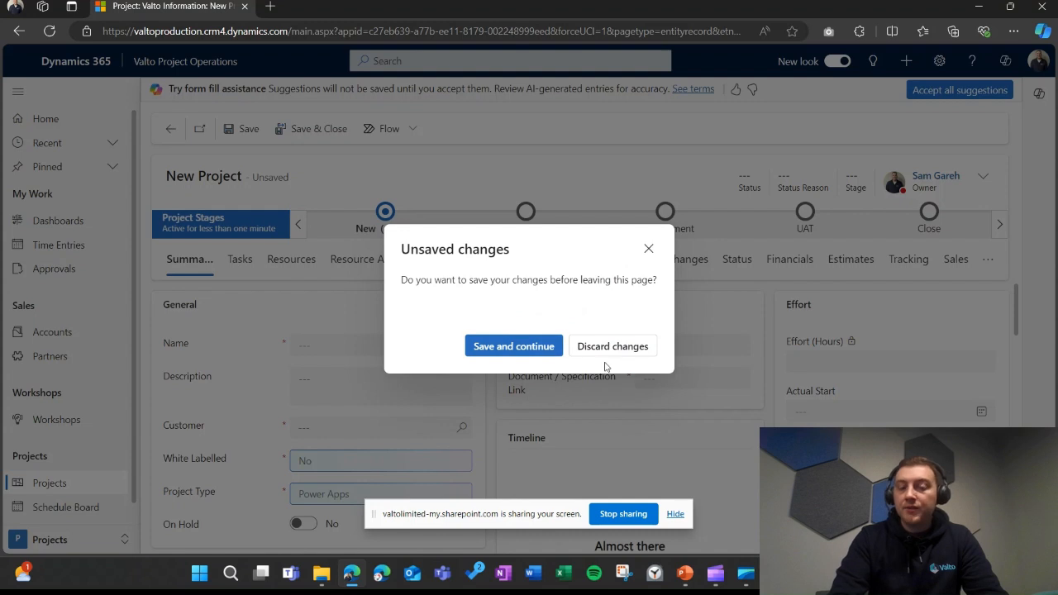
pyautogui.click(614, 351)
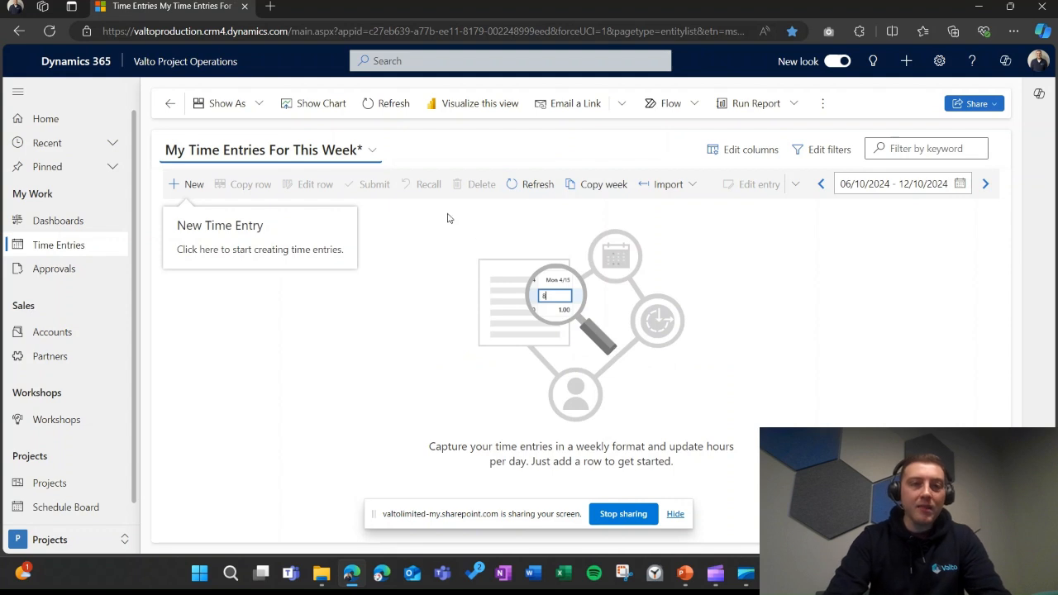
pyautogui.click(194, 184)
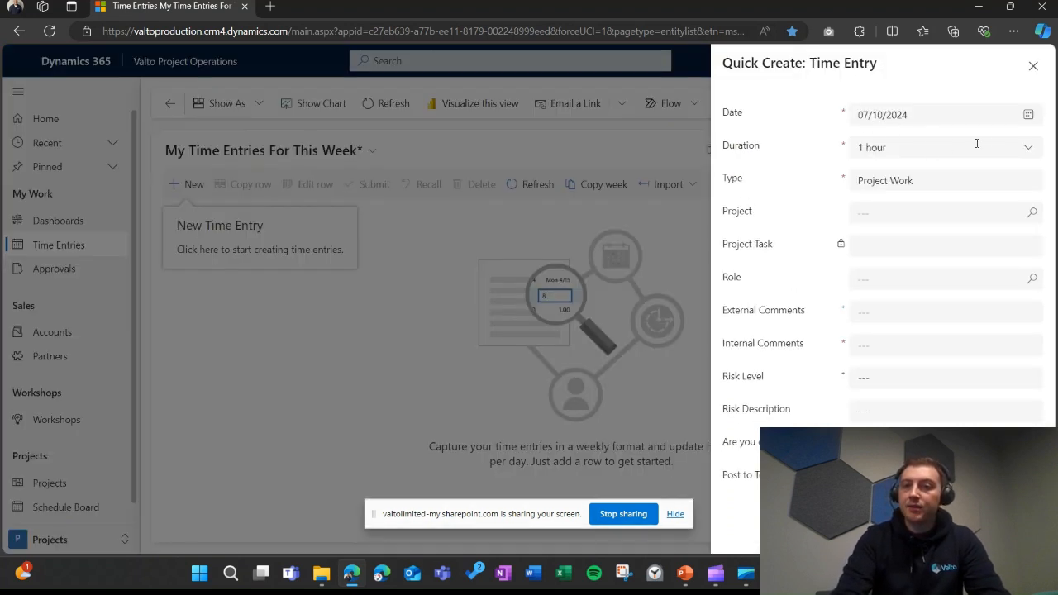
pyautogui.click(1028, 148)
pyautogui.scroll(-3, 946, 300)
pyautogui.click(862, 82)
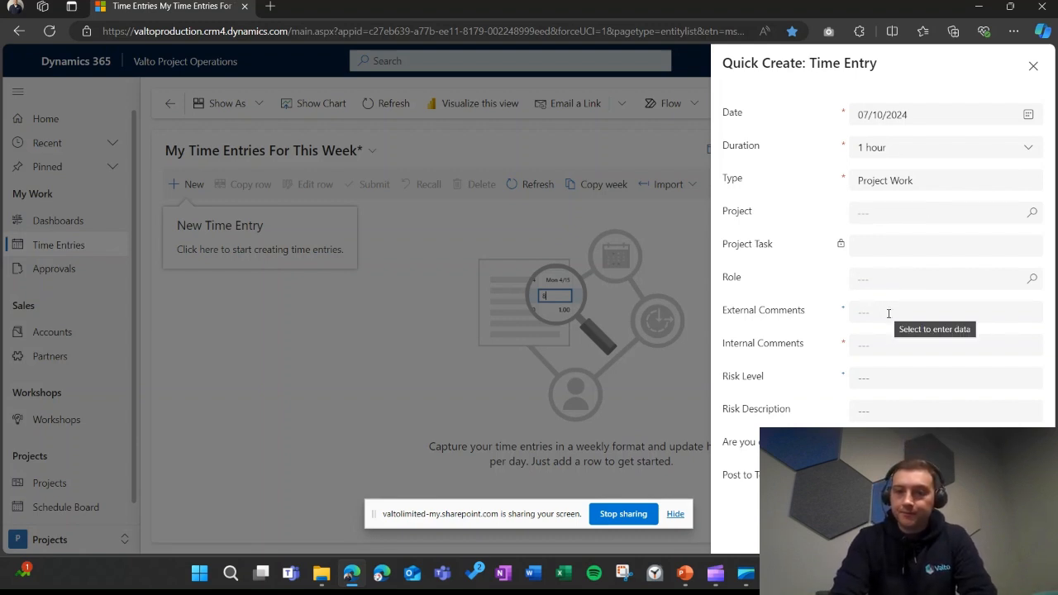
pyautogui.click(876, 376)
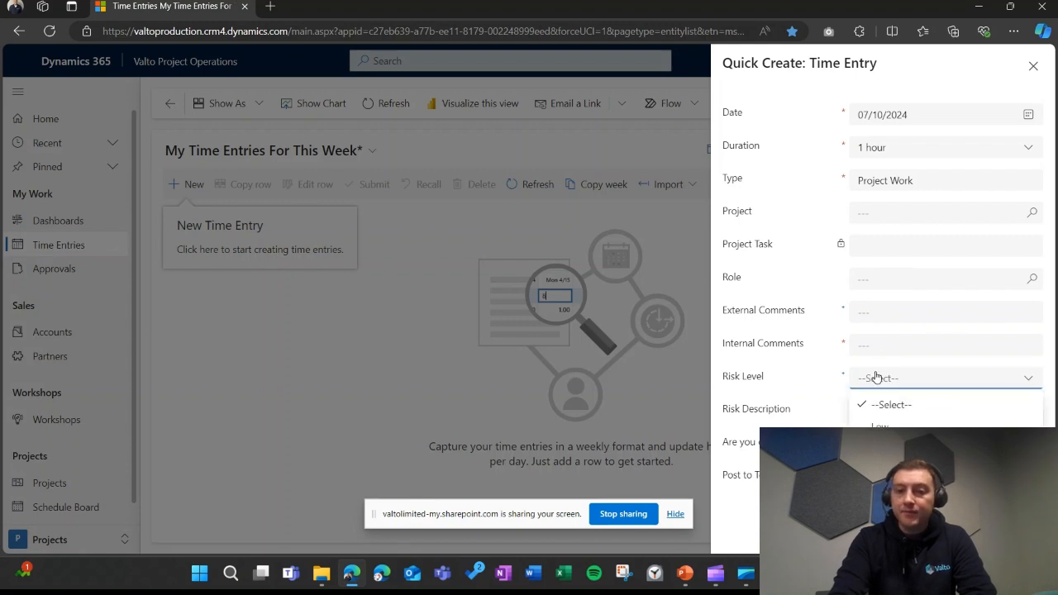
pyautogui.press('Escape')
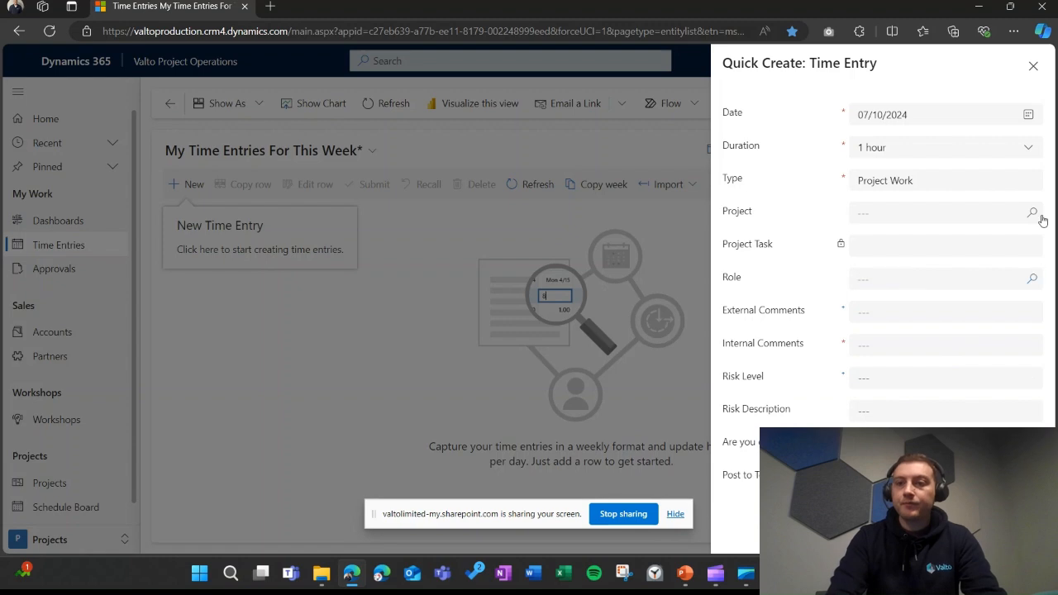
pyautogui.click(1032, 67)
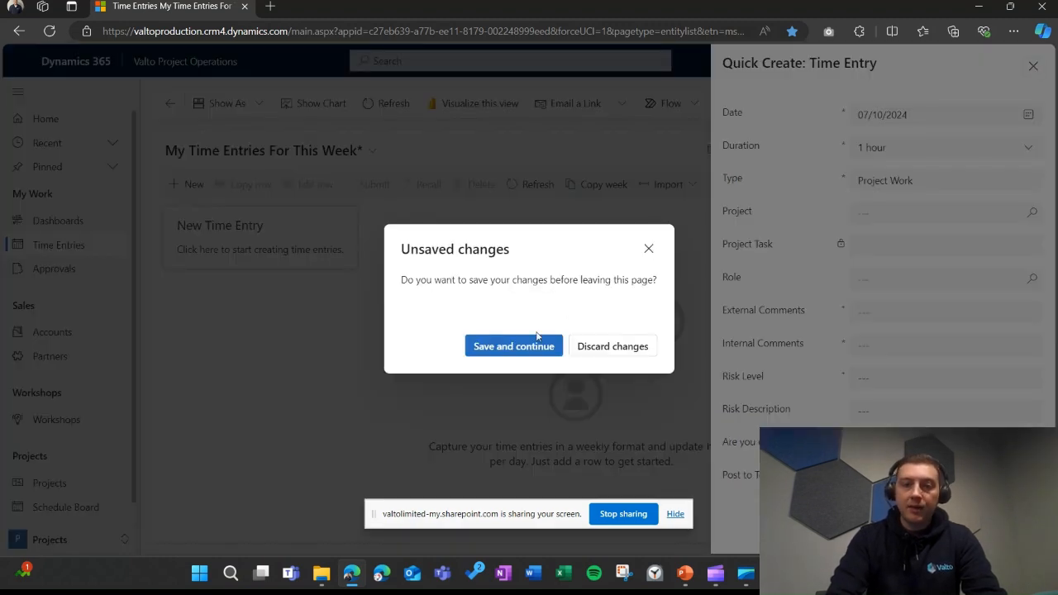
pyautogui.click(582, 346)
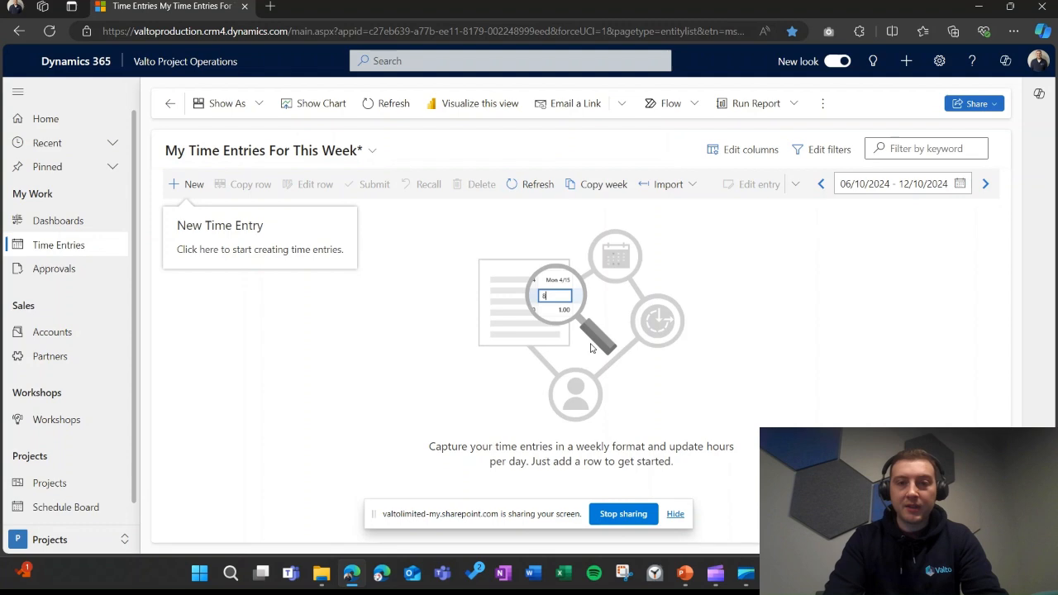
# Return to the PowerPoint slideshow via Task View and advance to the Contact Me slide
pyautogui.press('super+Tab')
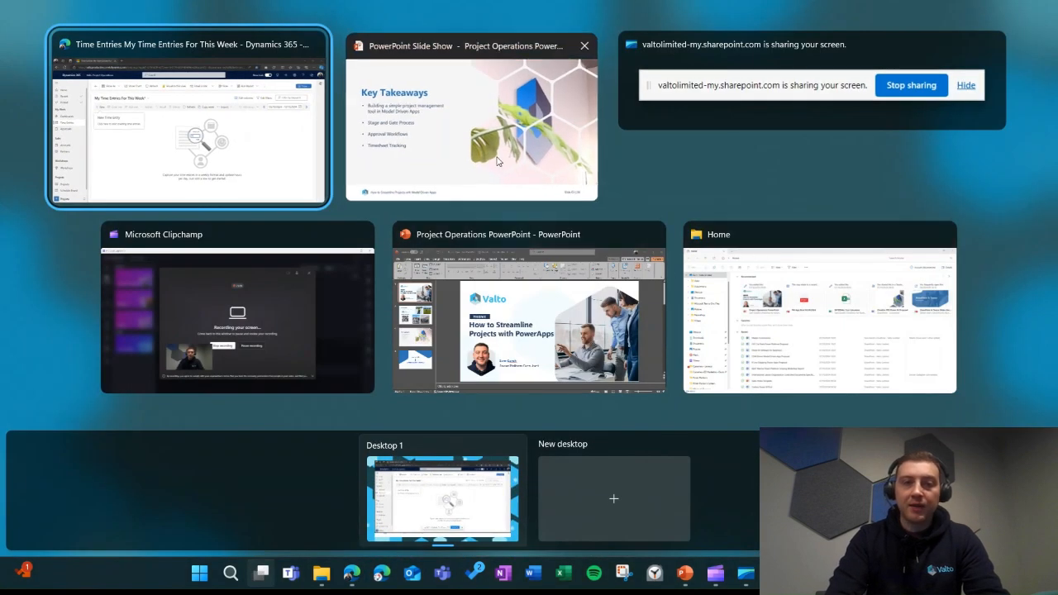
pyautogui.click(498, 161)
pyautogui.press('Right')
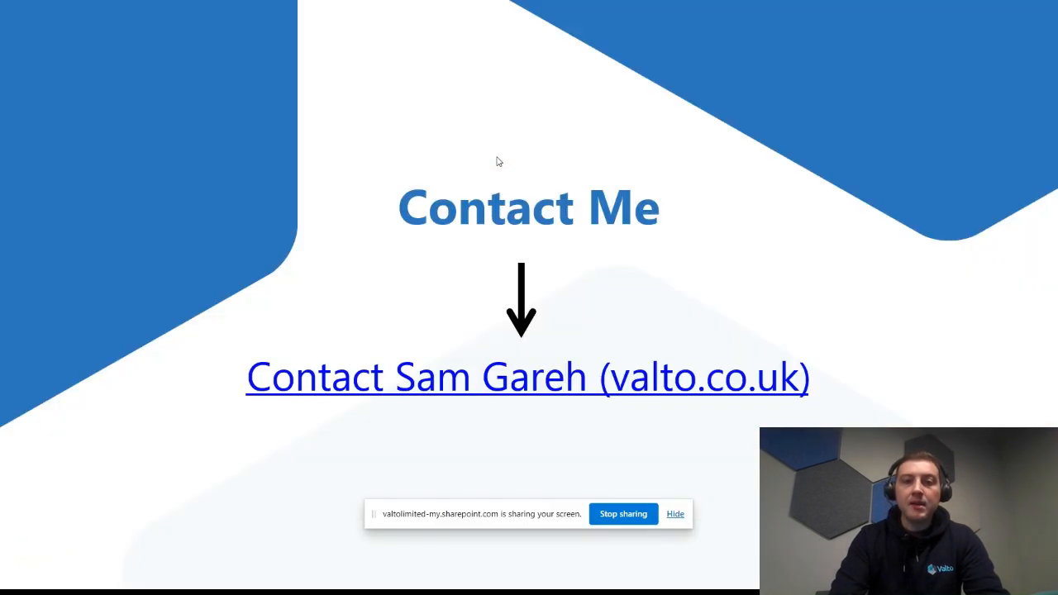